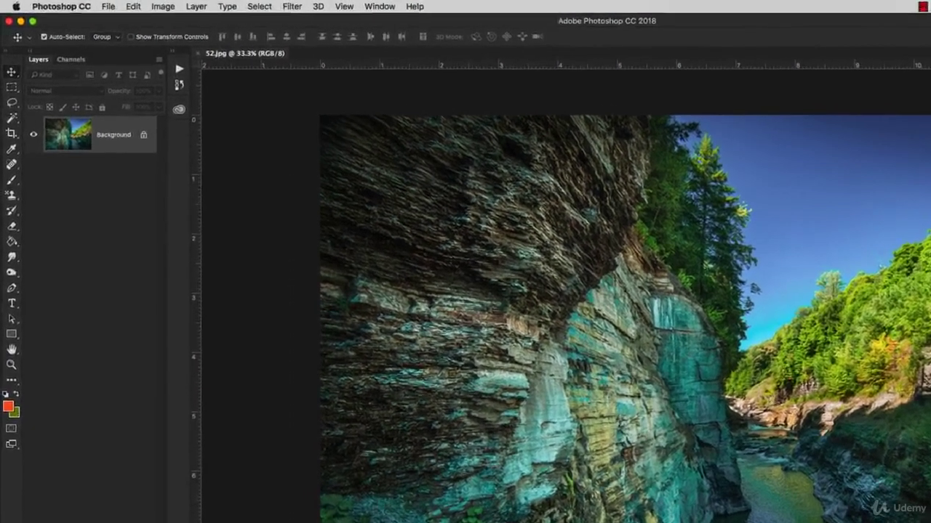
- Open the Color Settings dialog from the Edit menu, showing the North America General Purpose 2 preset
click(133, 7)
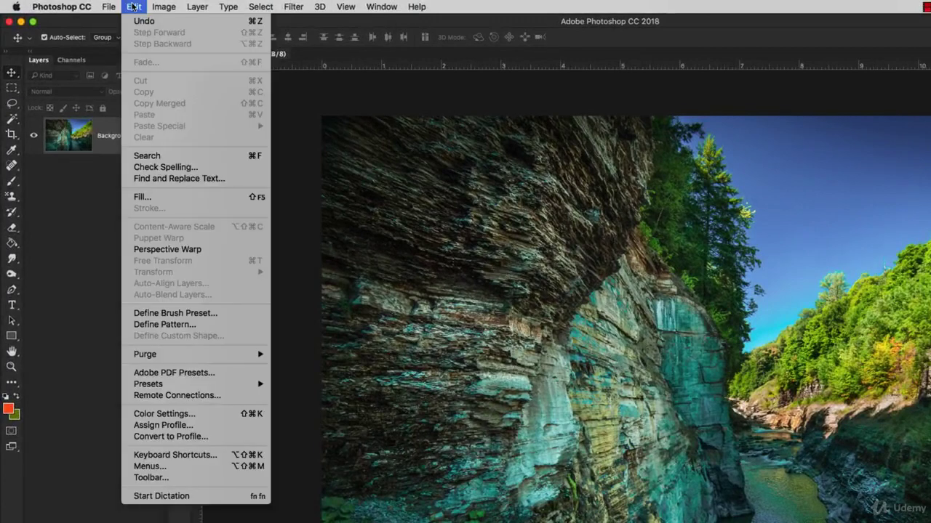
click(195, 416)
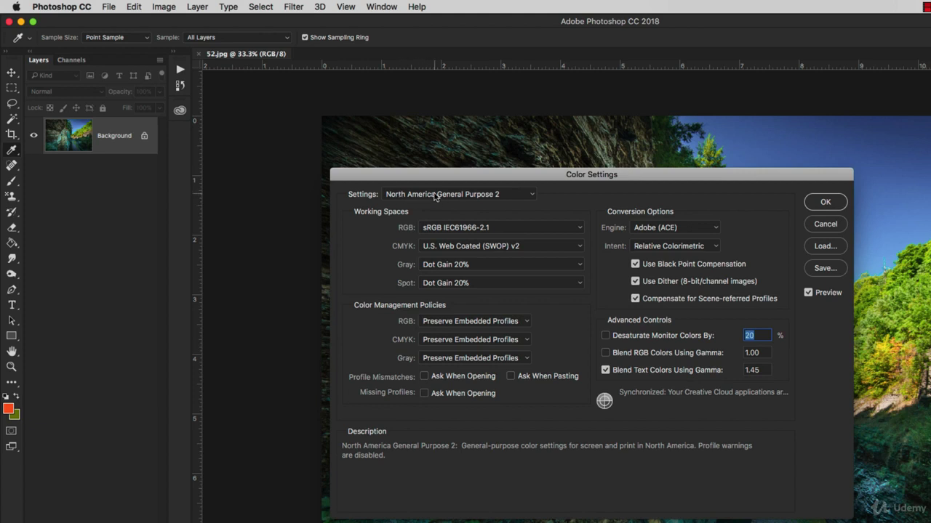
click(435, 195)
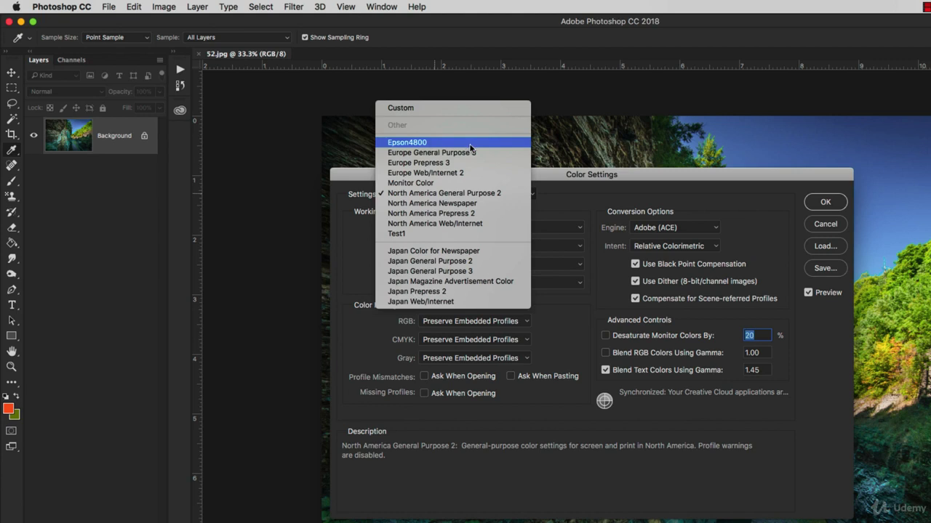
click(555, 176)
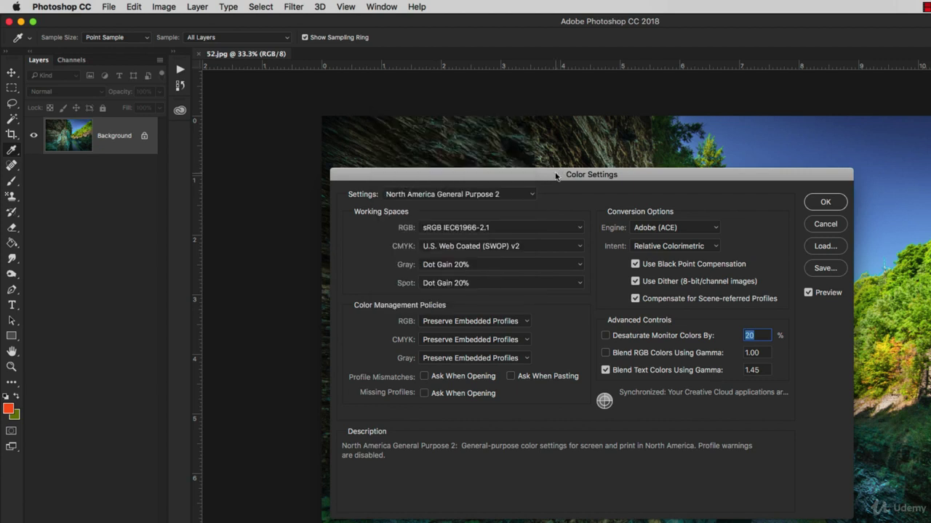